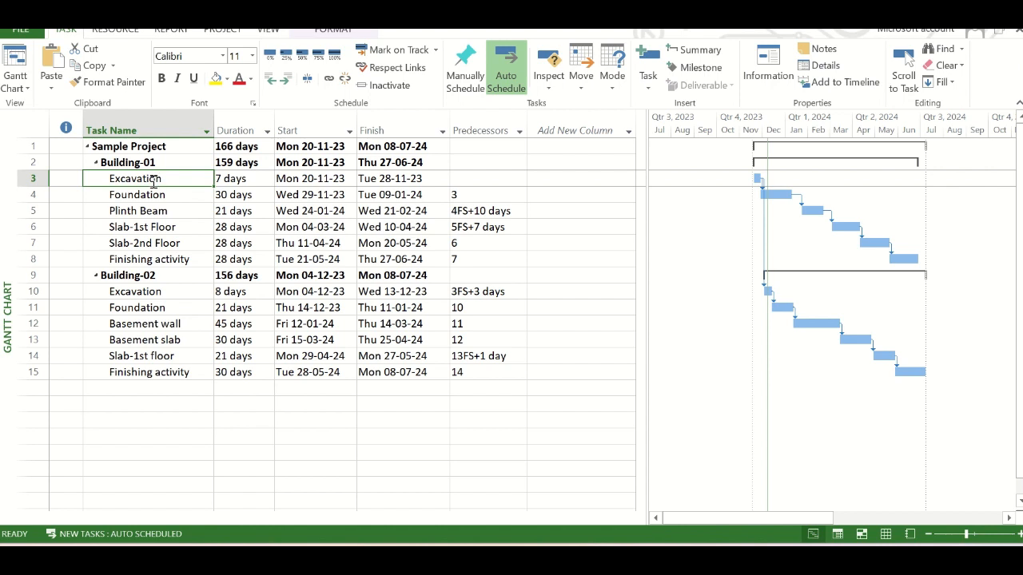
- Review the existing Excavation and Finishing activity tasks for both buildings
left_click(188, 257)
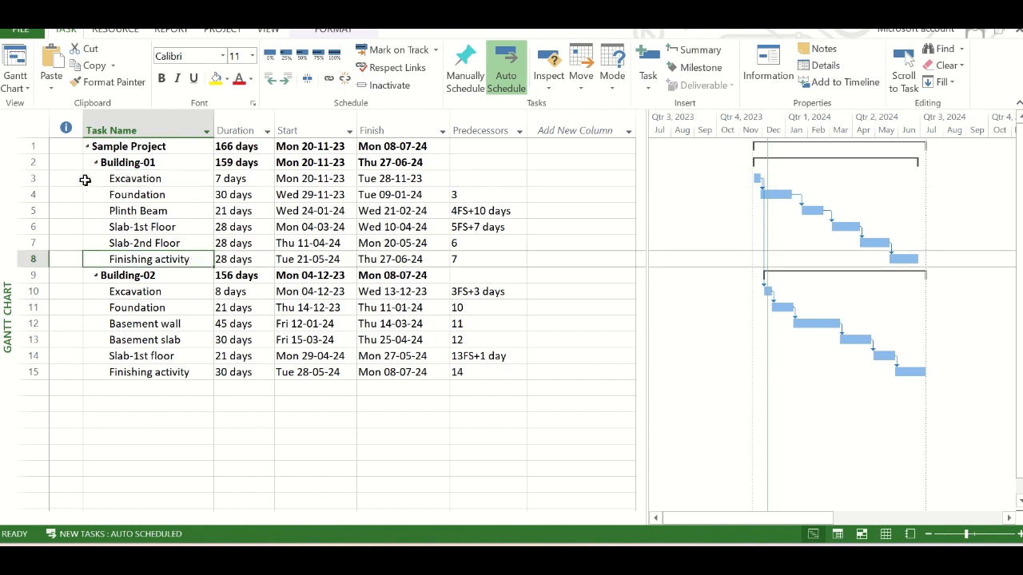
left_click(166, 292)
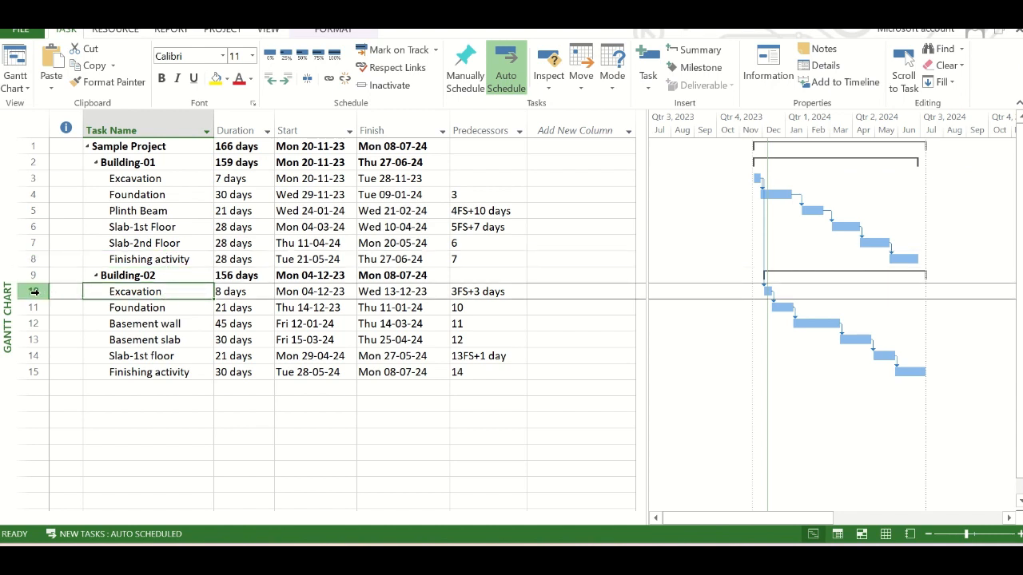
left_click(171, 376)
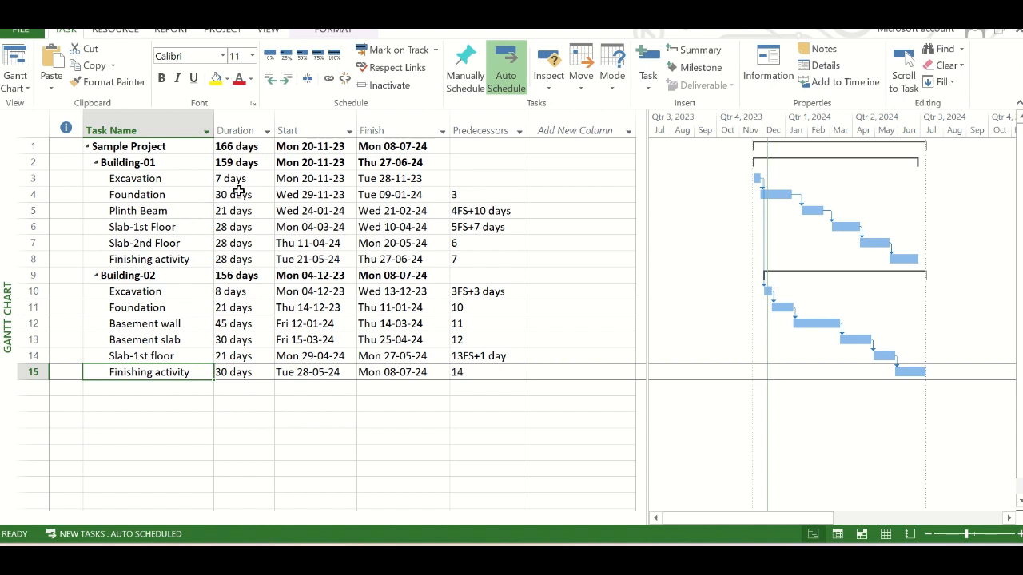
left_click(32, 179)
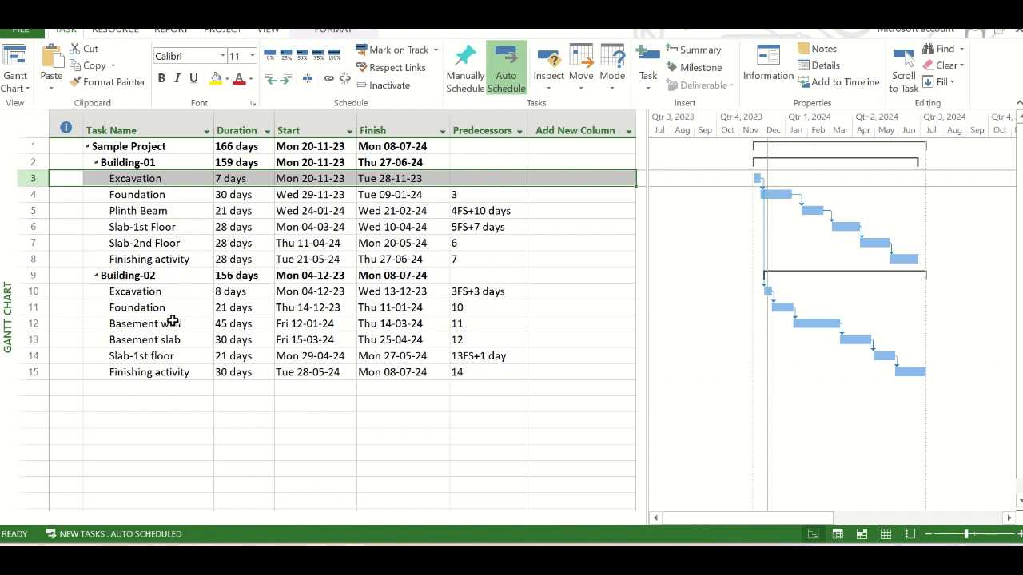
left_click(183, 375)
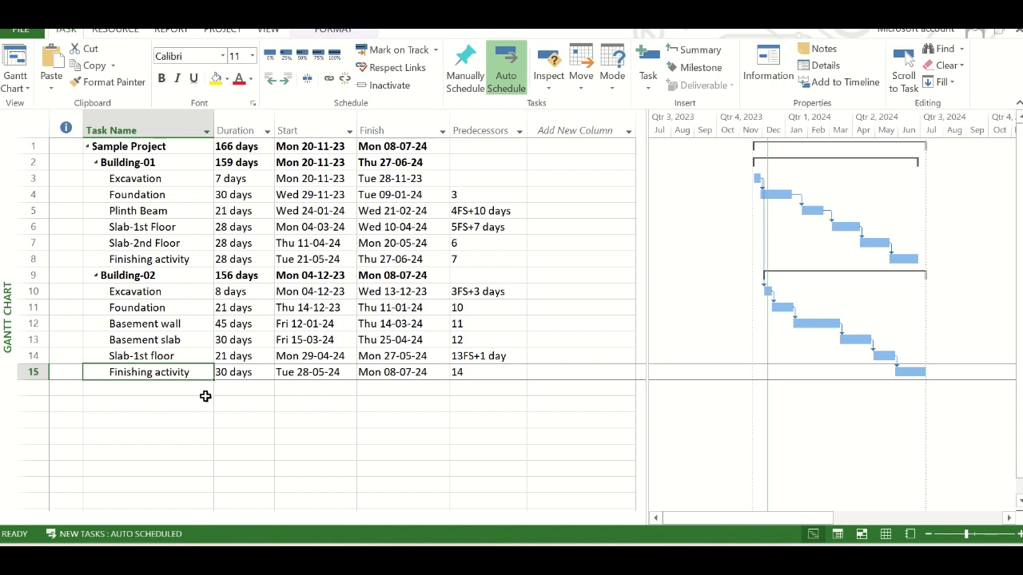
- Insert a new task named 'Project Manager' above Building-01
right_click(34, 162)
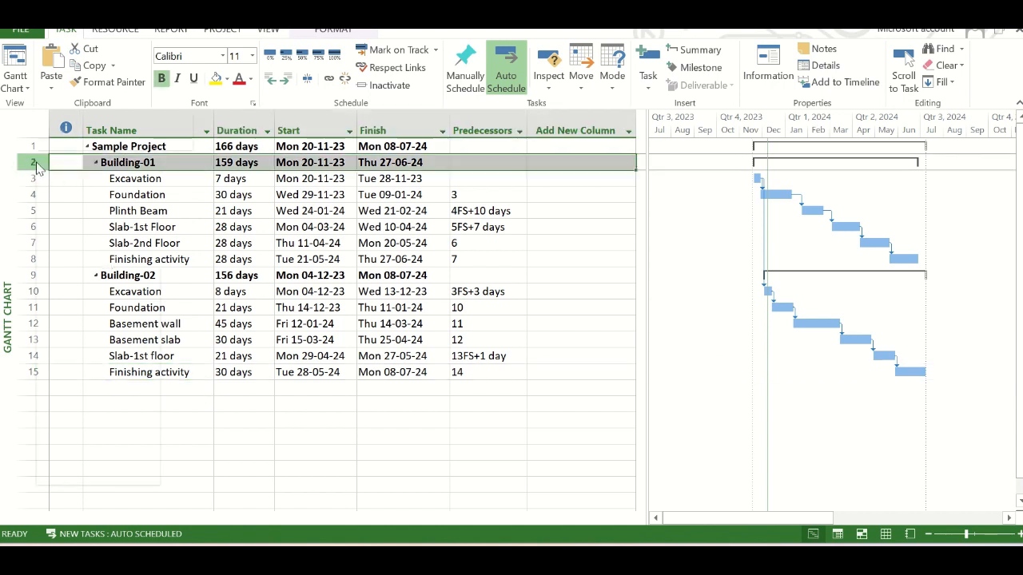
left_click(82, 272)
left_click(148, 162)
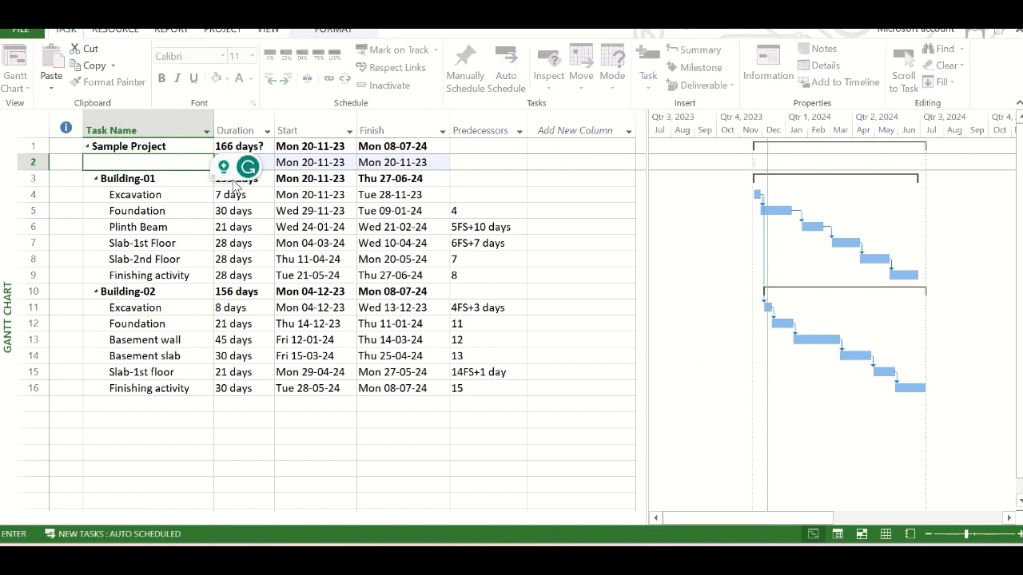
type("Project M")
type("anager")
key("Return")
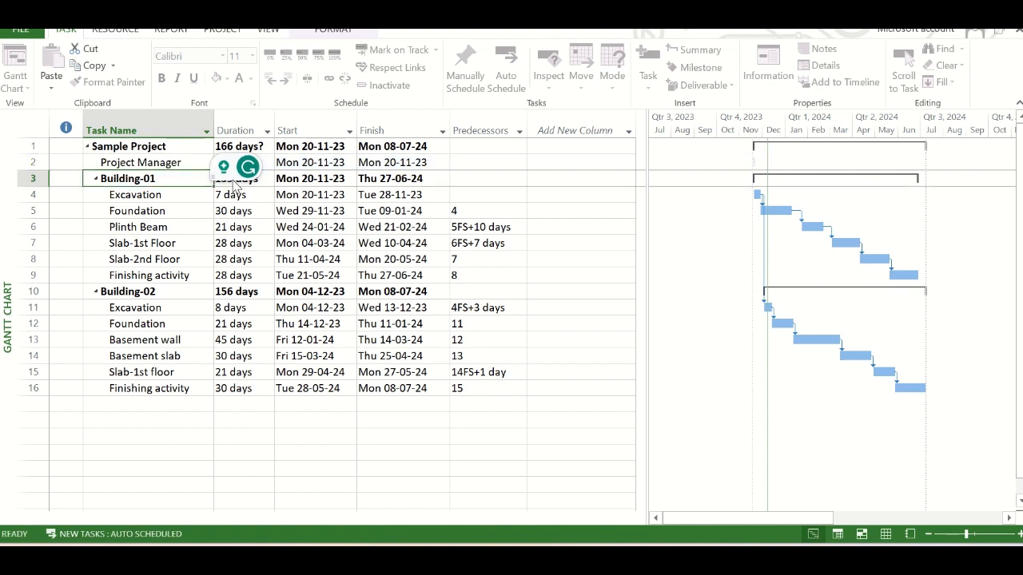
left_click(240, 163)
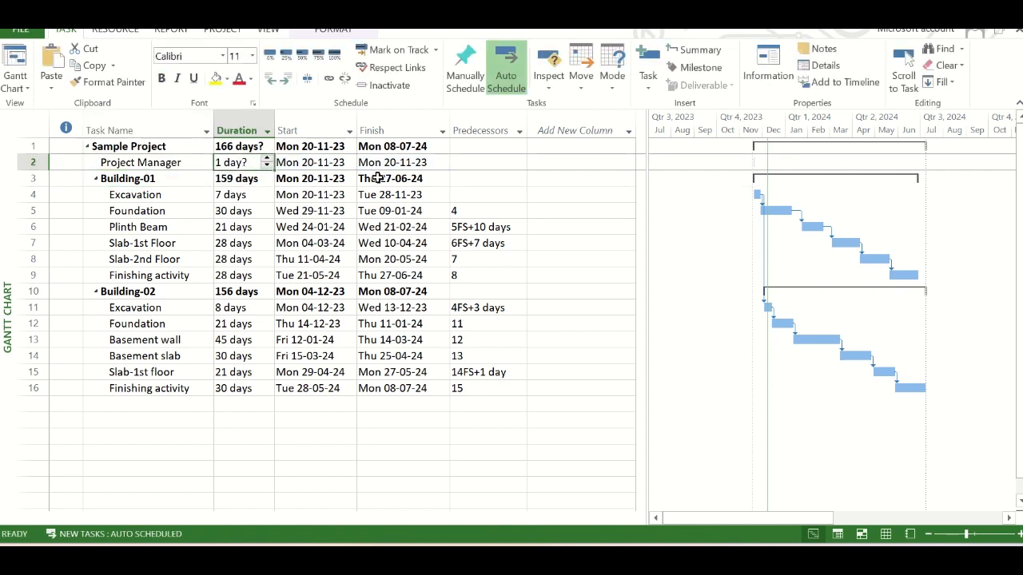
left_click(344, 162)
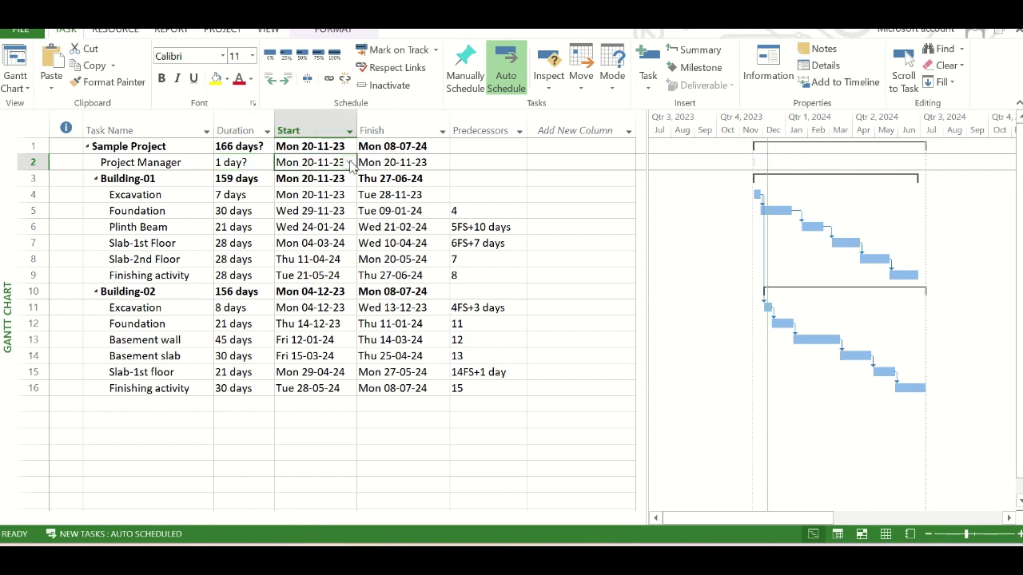
- Paste-link Excavation's start date into Project Manager's start, giving Mon 20-11-23
left_click(322, 194)
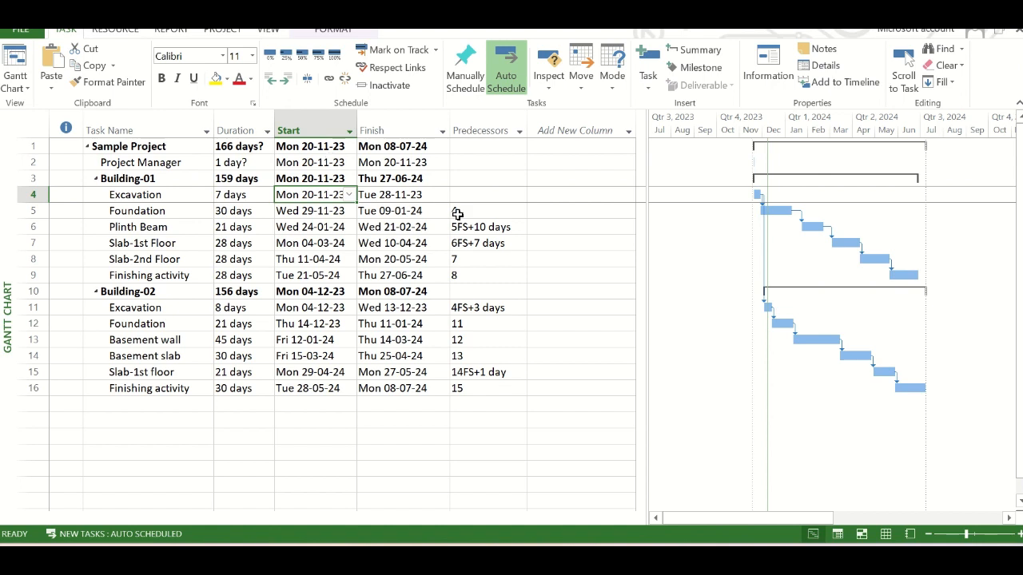
right_click(325, 198)
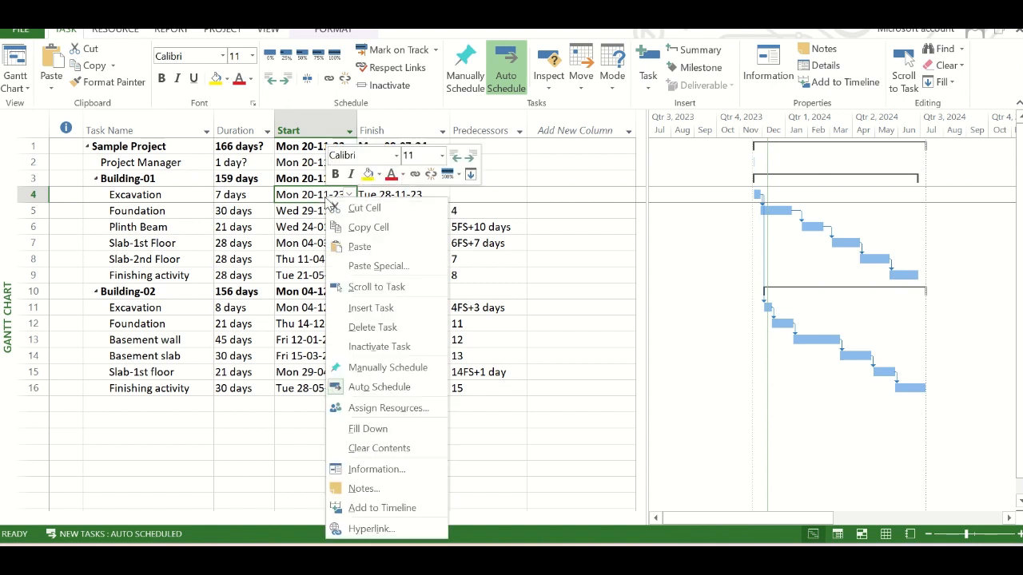
left_click(366, 227)
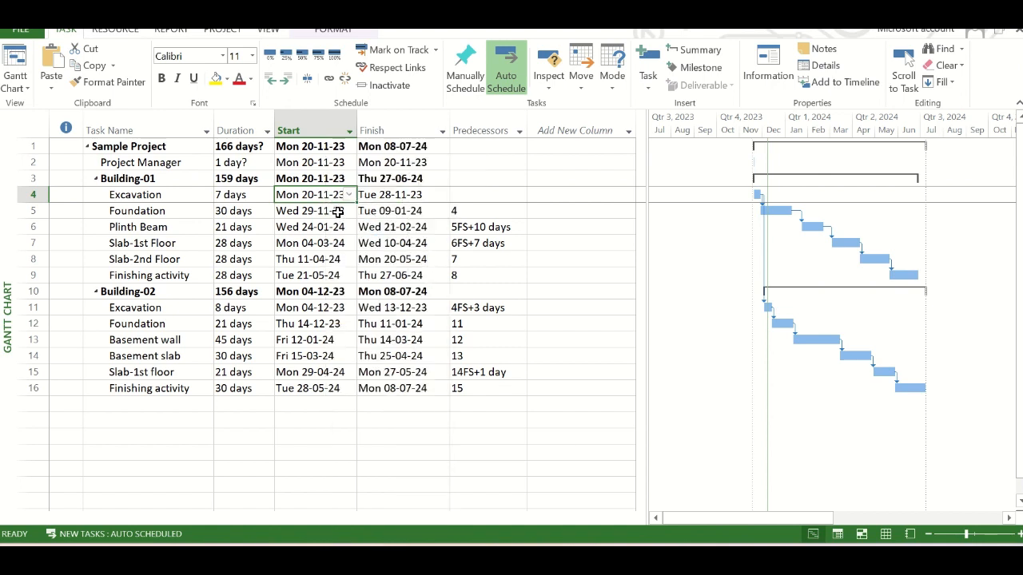
right_click(314, 165)
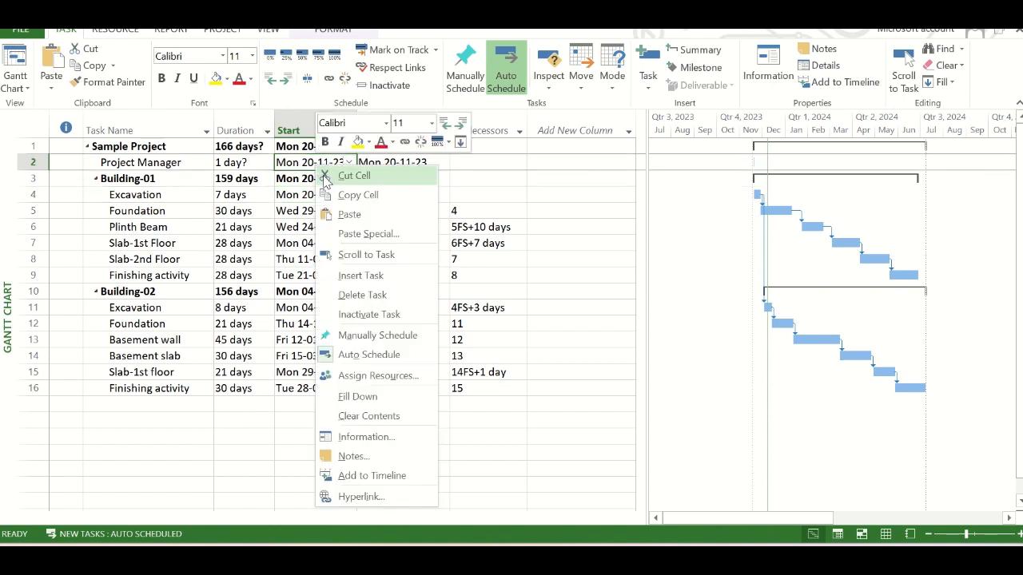
left_click(361, 236)
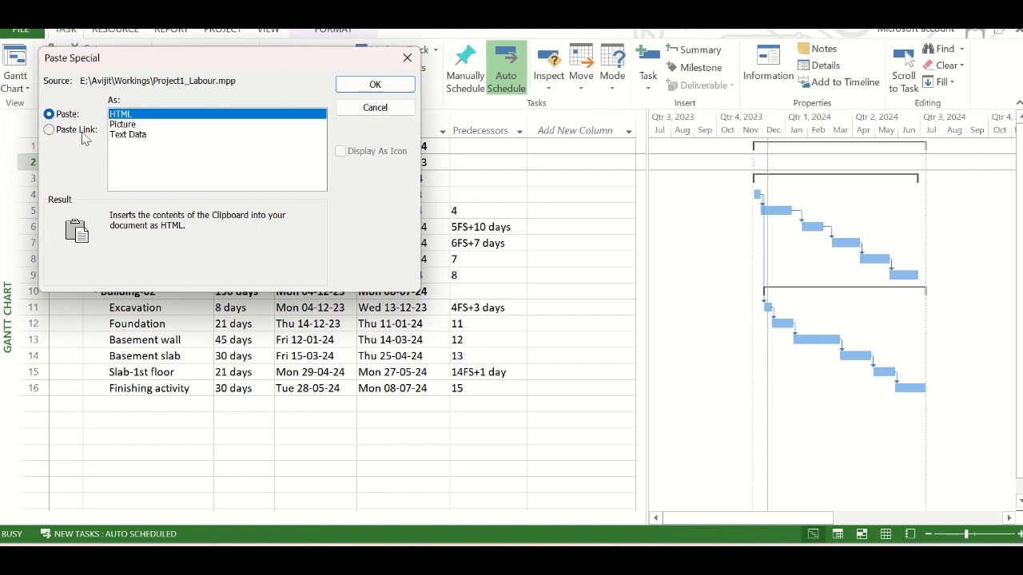
left_click(77, 131)
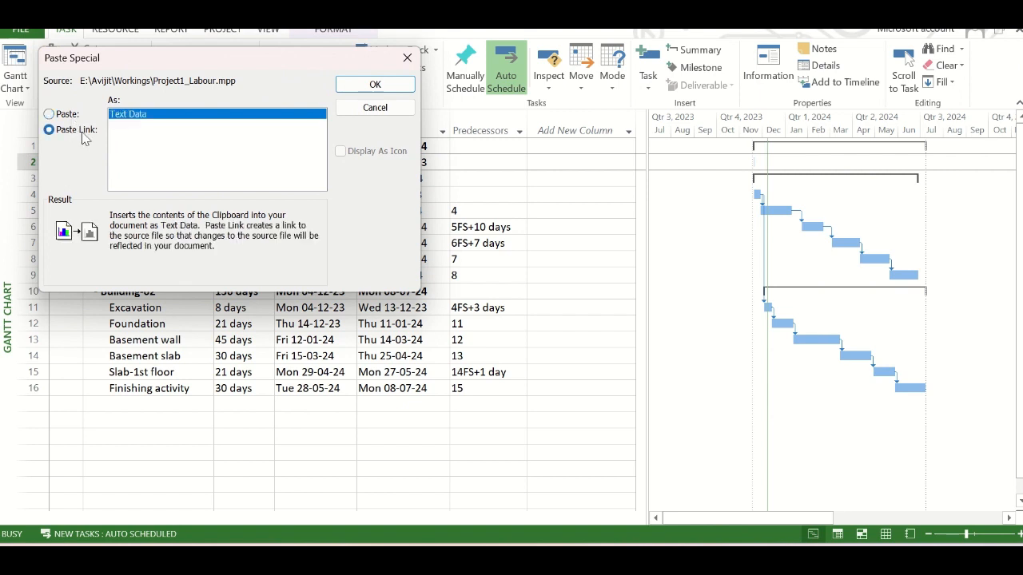
left_click(375, 85)
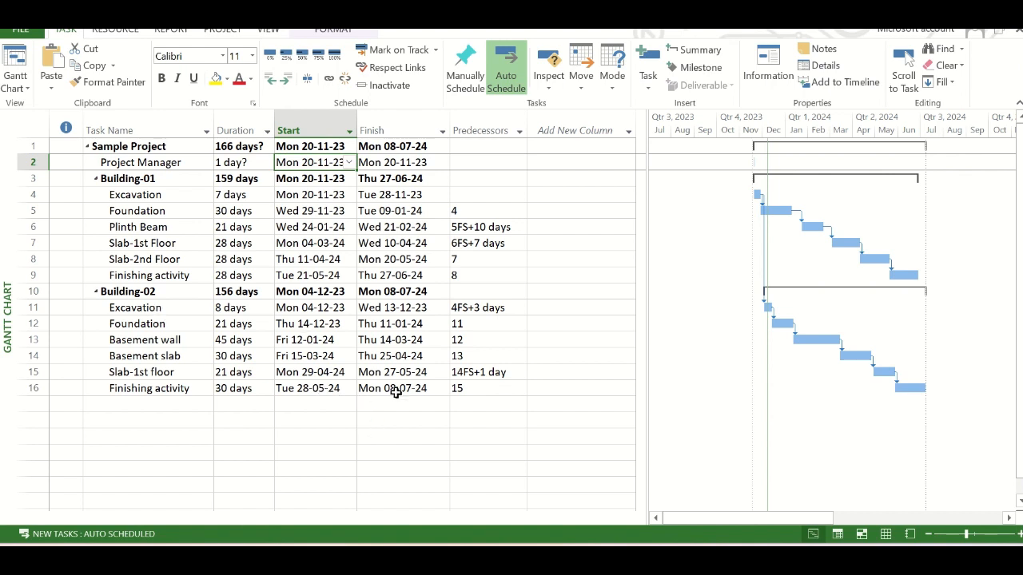
- Paste-link the last Finishing activity's finish (Mon 08-07-24) into Project Manager's finish, spanning 166 days
left_click(397, 390)
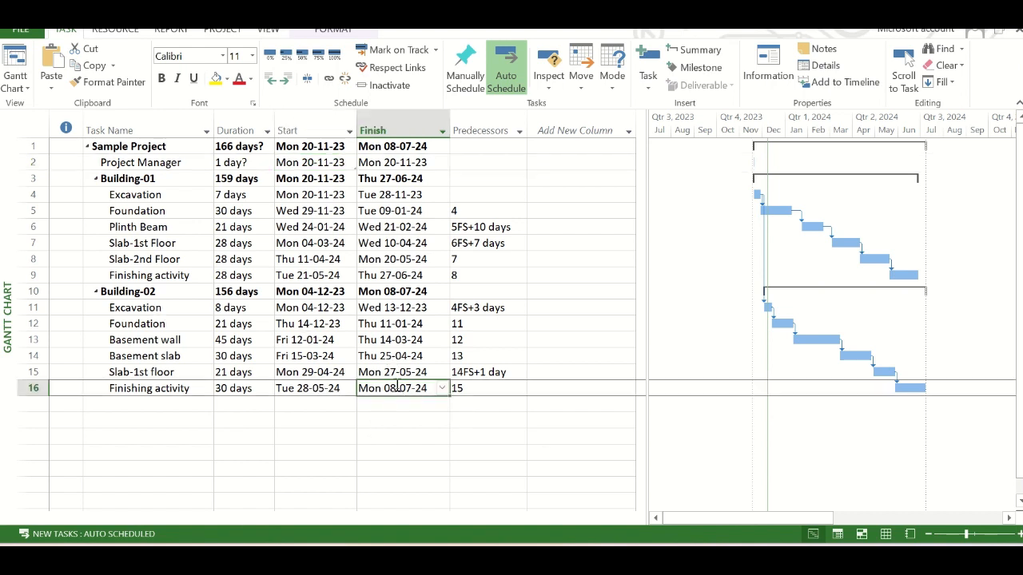
right_click(398, 389)
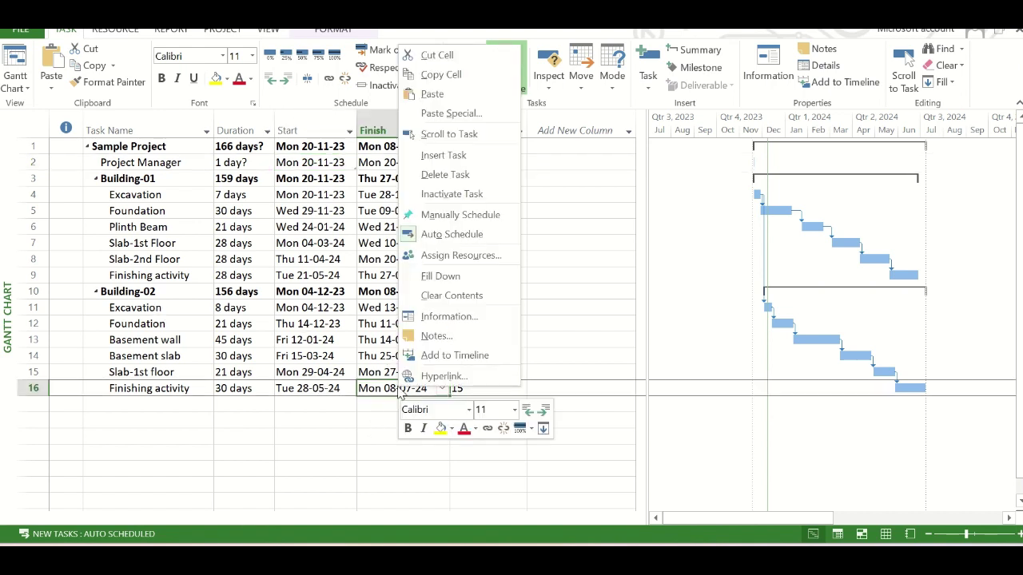
left_click(441, 74)
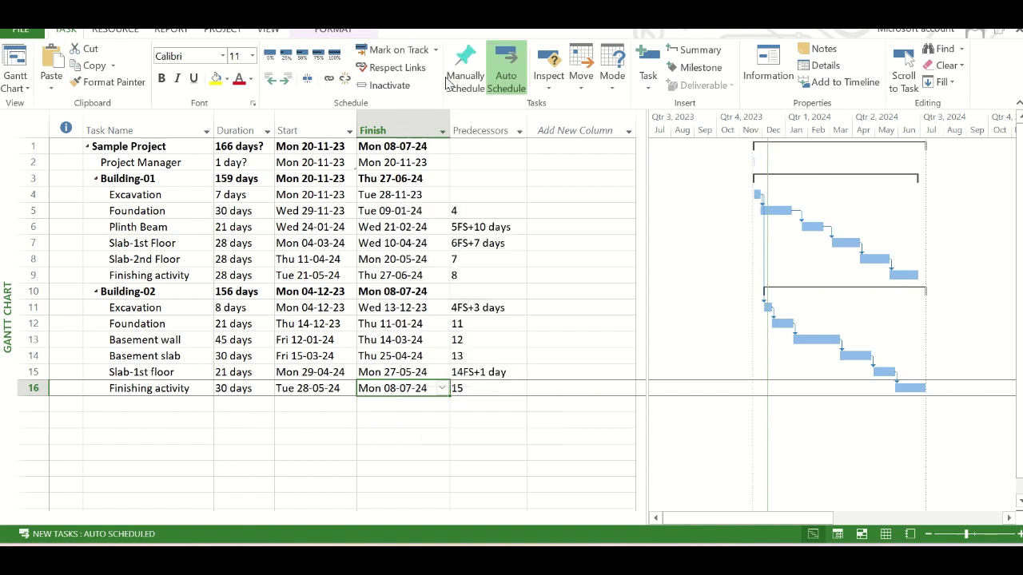
left_click(399, 164)
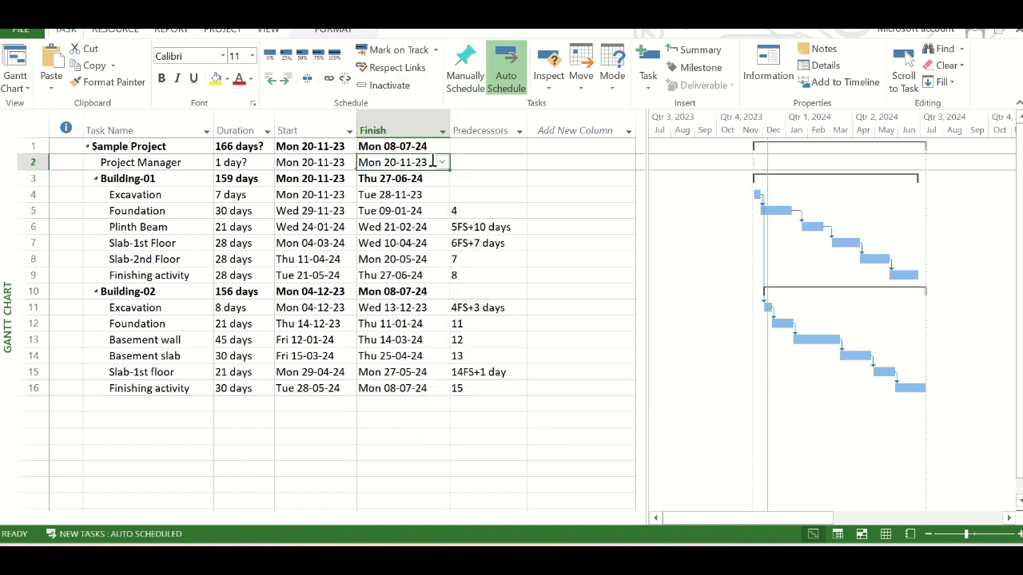
right_click(433, 164)
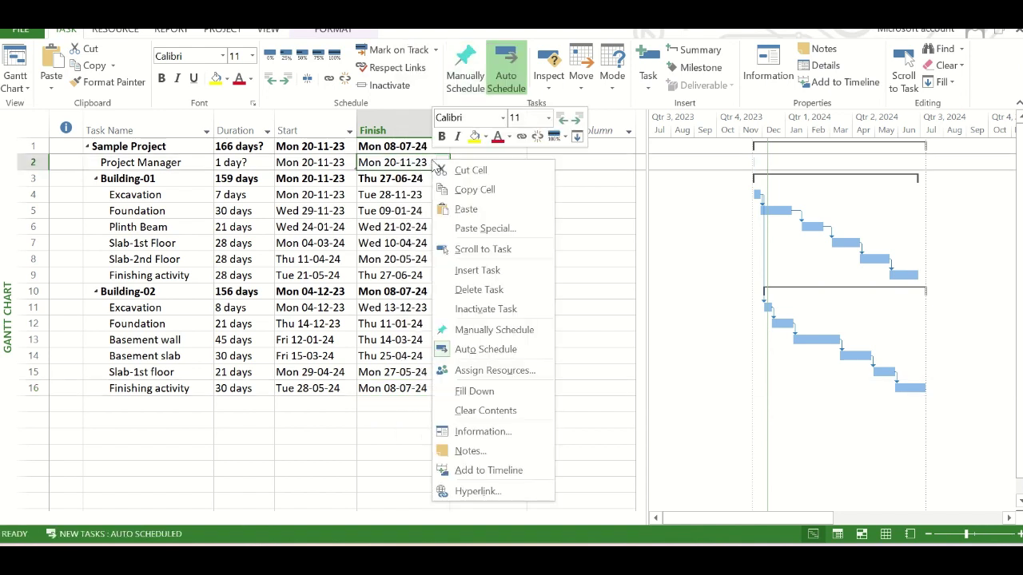
left_click(482, 230)
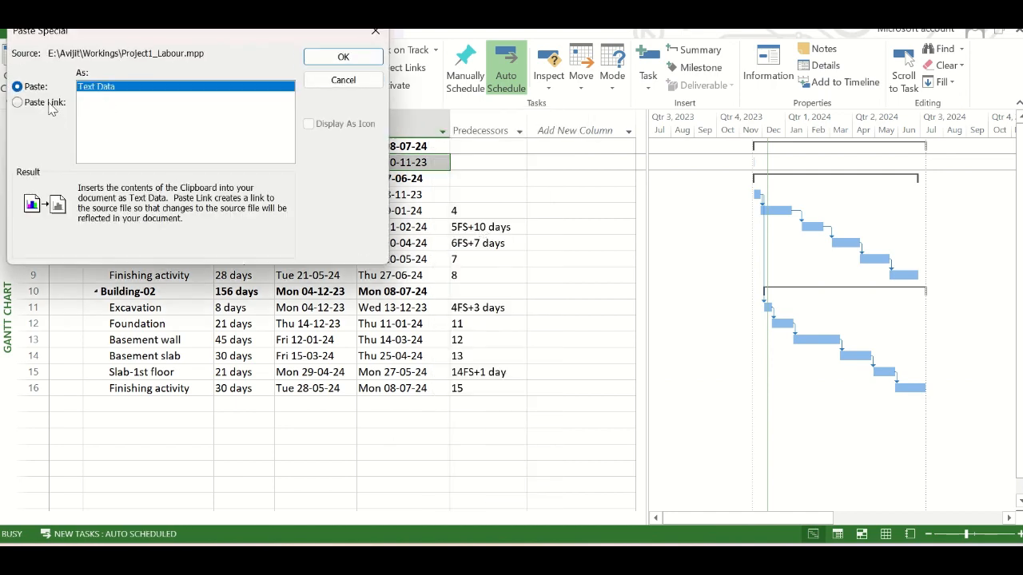
left_click(17, 102)
left_click(336, 57)
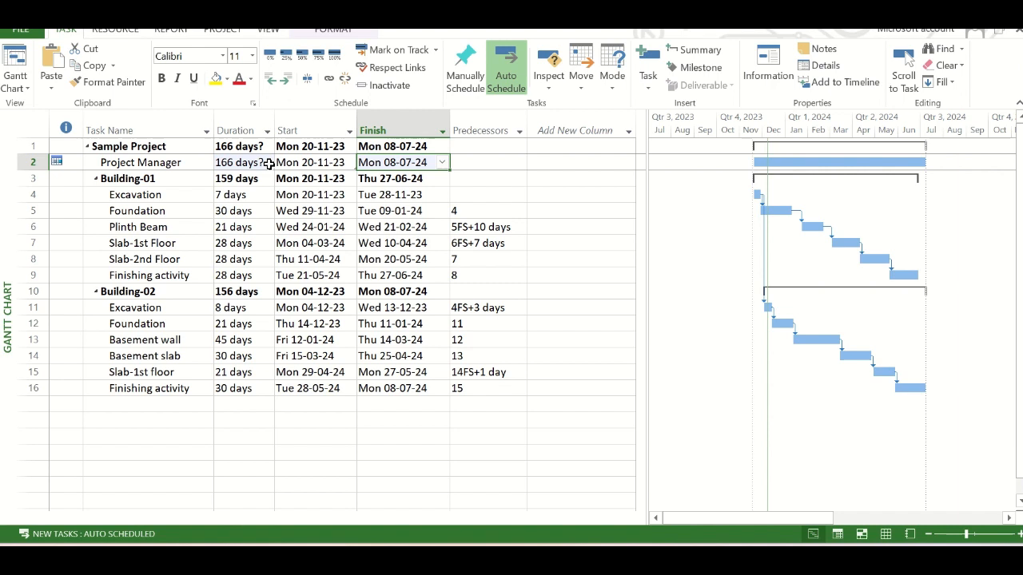
- Bring up the column options on the empty slot after Predecessors
left_click(270, 163)
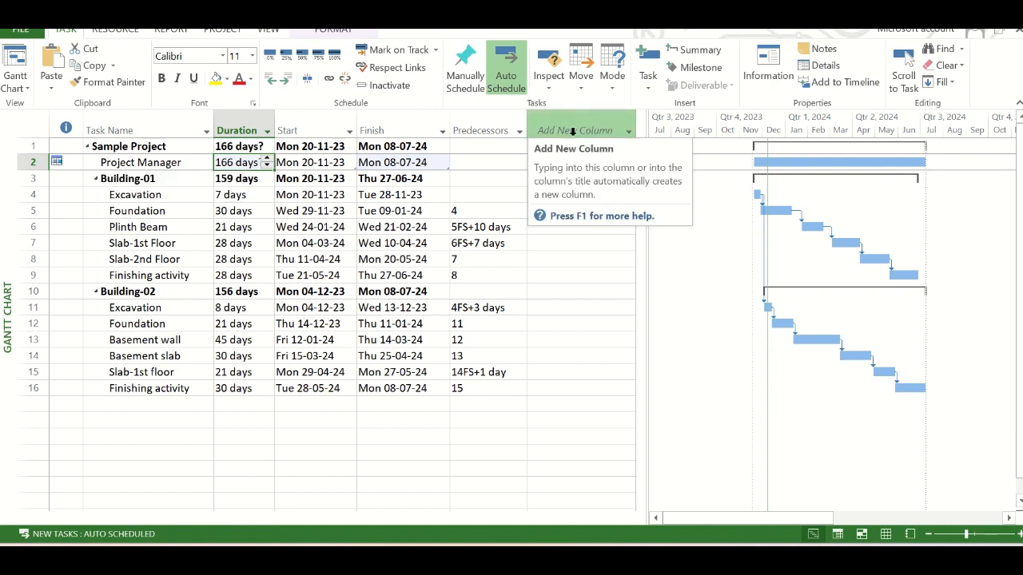
right_click(572, 132)
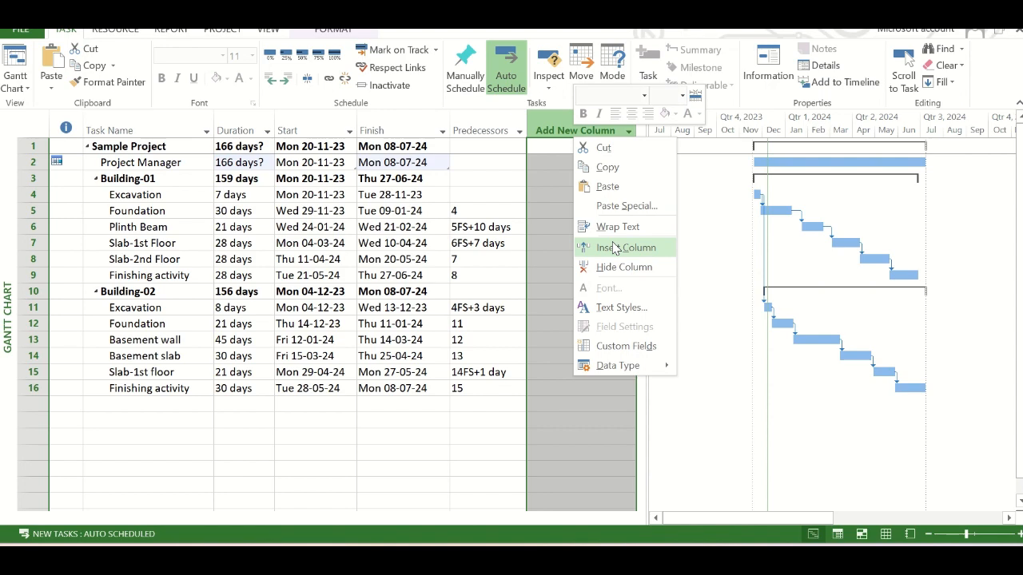
- Insert a Linked Fields column, showing Yes only for the Project Manager task
left_click(625, 247)
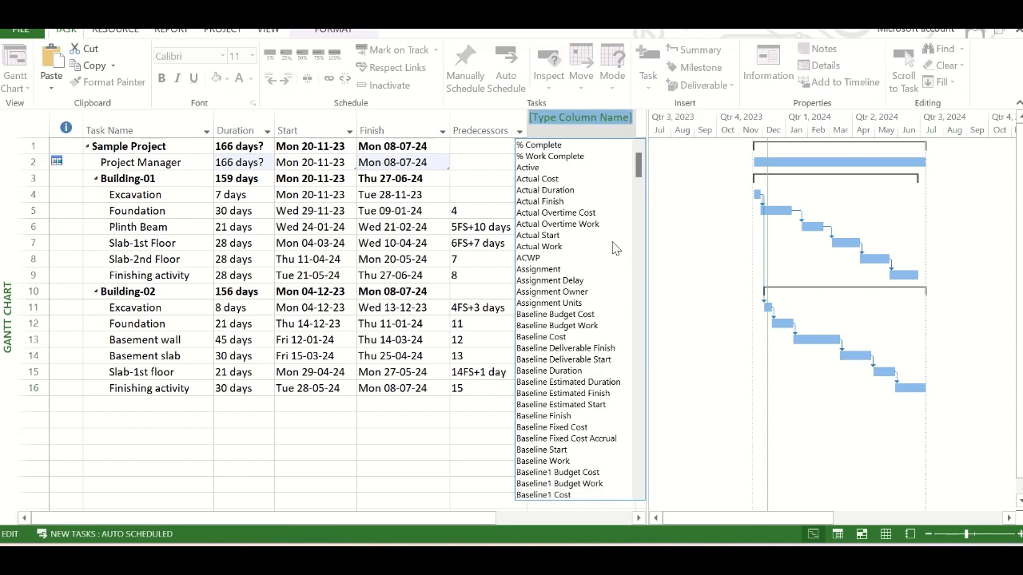
type("li")
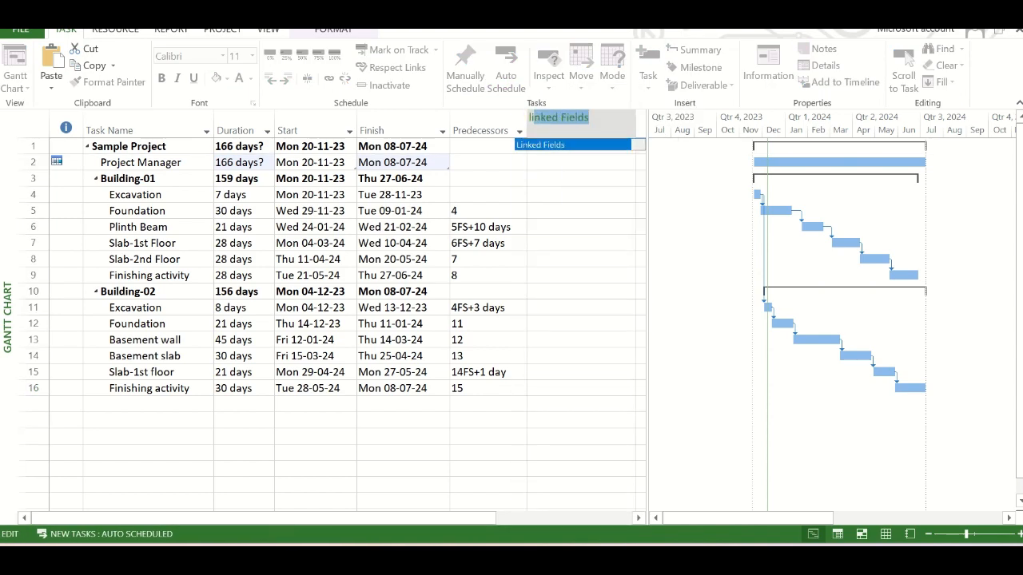
type("n")
left_click(559, 145)
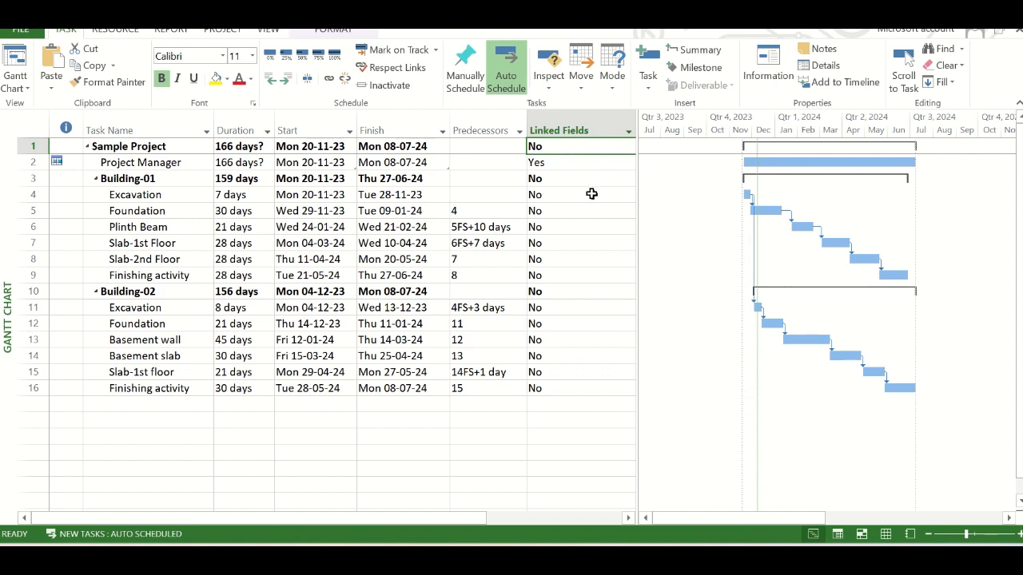
left_click(558, 163)
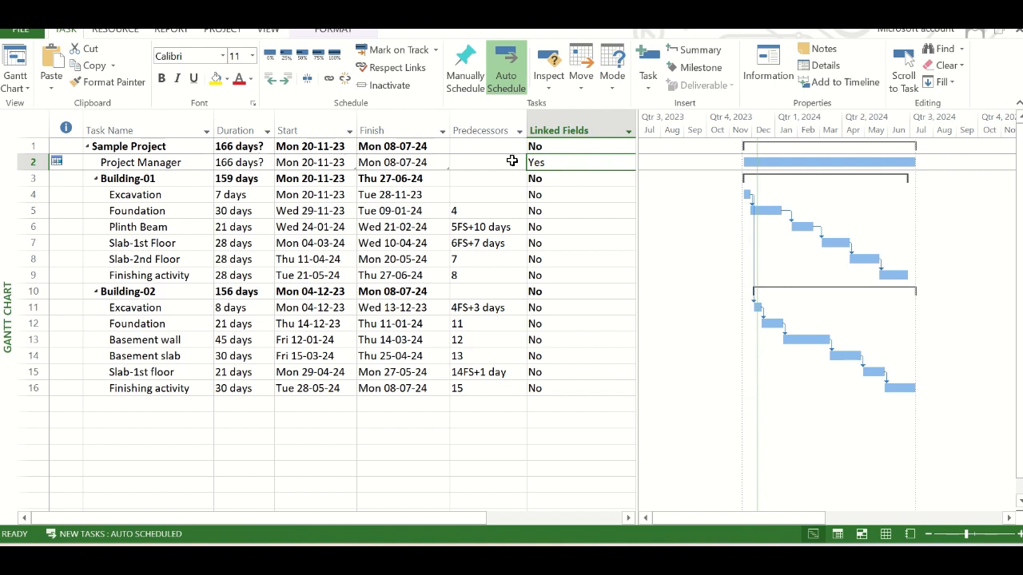
- Widen the task table to reveal an empty column slot after Linked Fields
left_click_drag(637, 192, 751, 196)
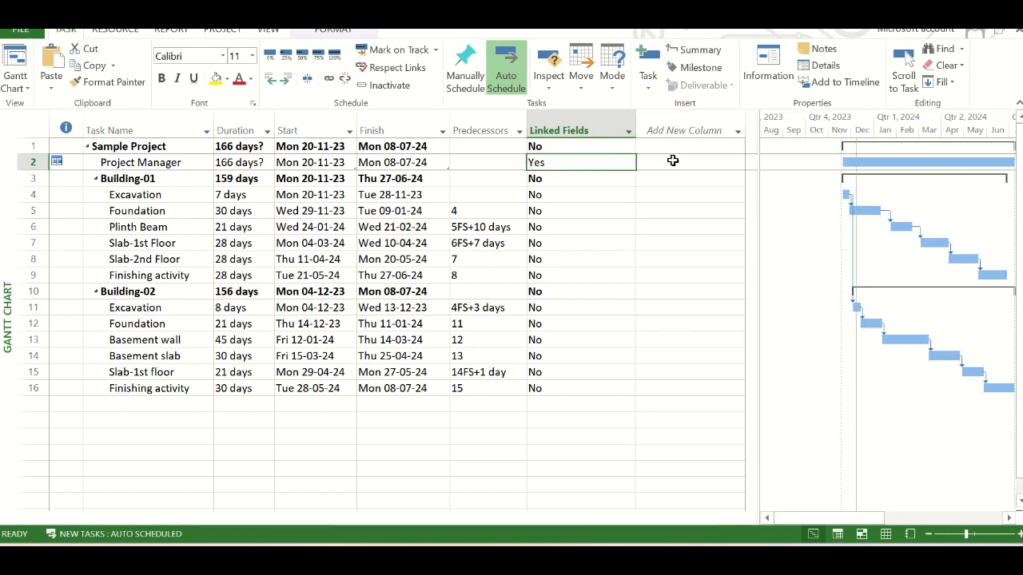
left_click(673, 161)
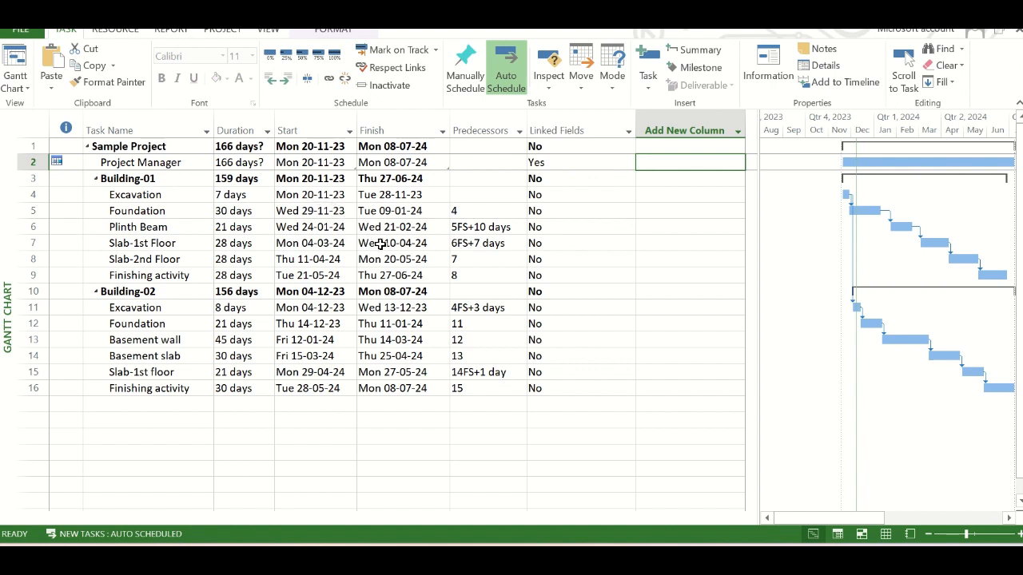
left_click(409, 275)
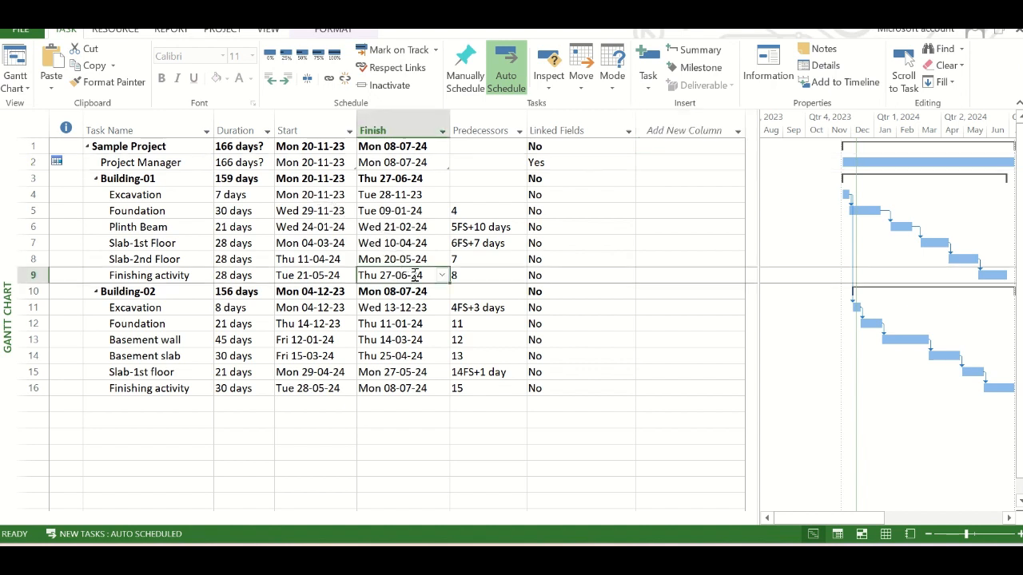
- Insert a Resource Names column into the empty slot after Linked Fields
left_click(644, 162)
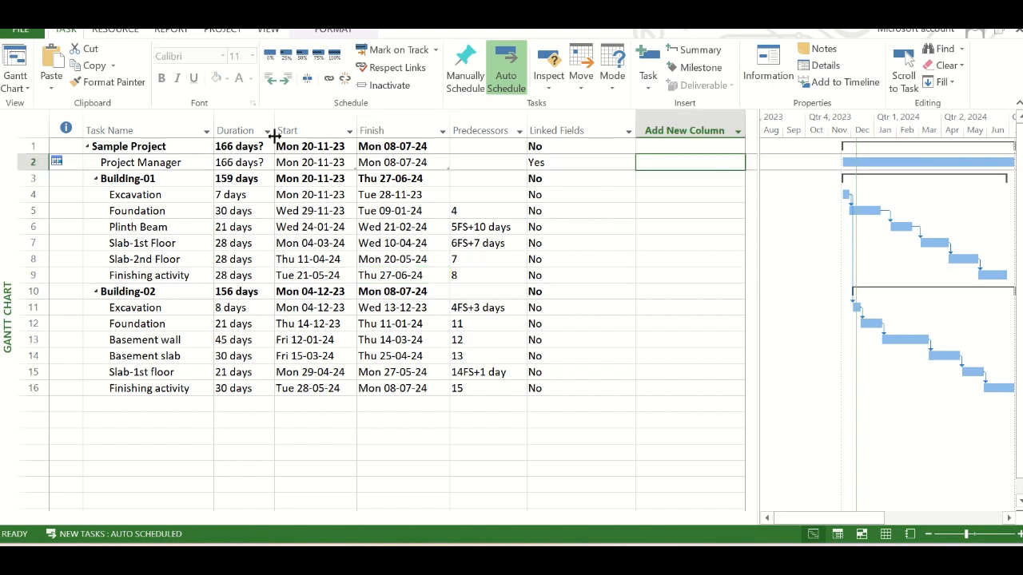
right_click(683, 129)
left_click(714, 238)
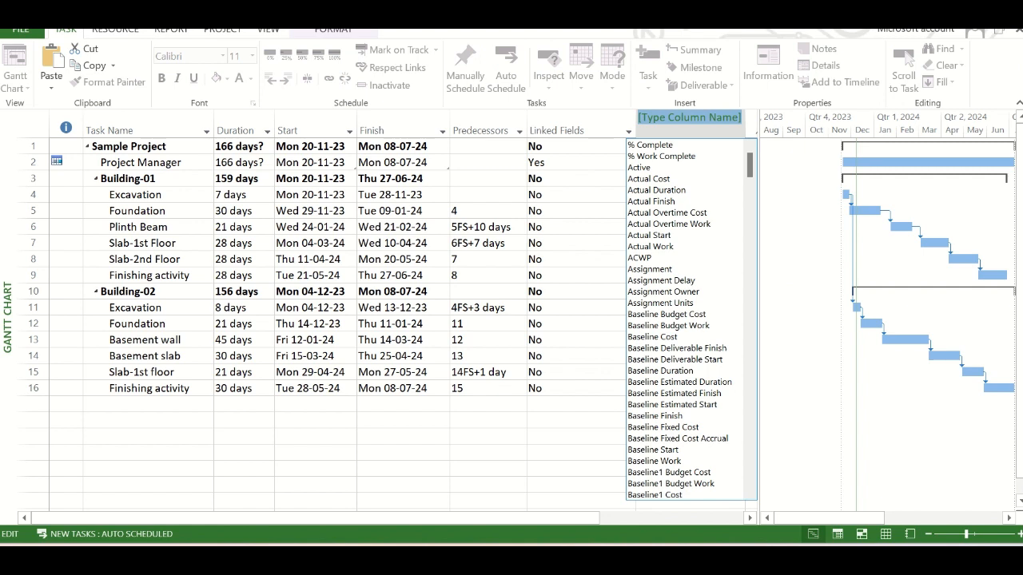
type("resource Group")
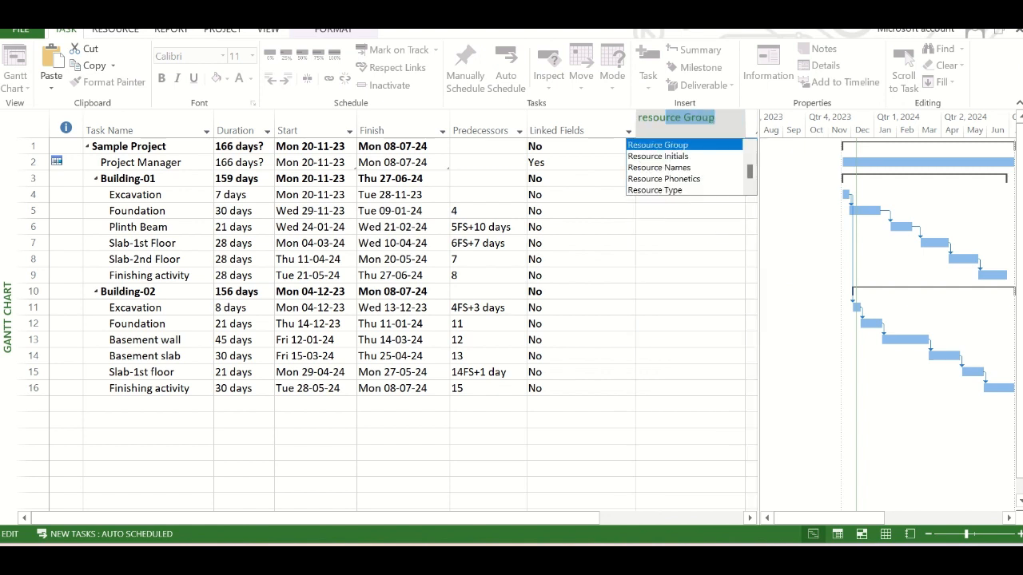
left_click(670, 167)
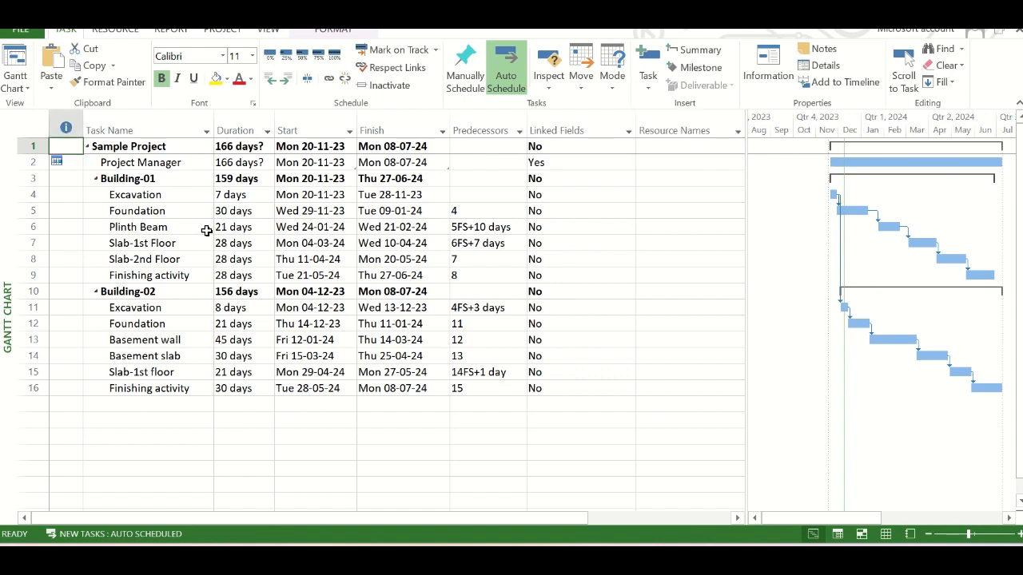
left_click(15, 88)
- Check the Resource Sheet, then assign the Project Manager resource to the Project Manager task
left_click(32, 177)
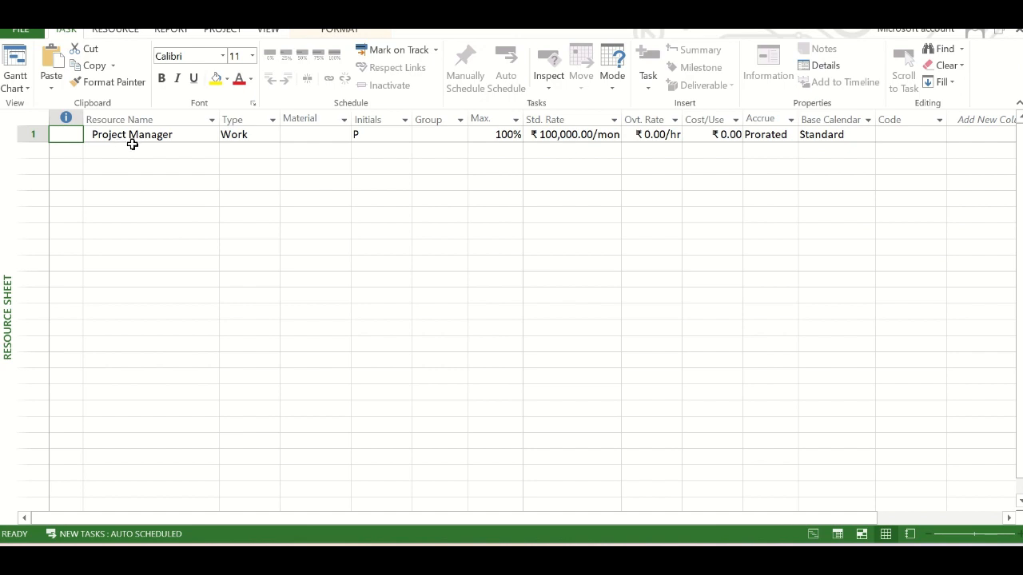
left_click(15, 64)
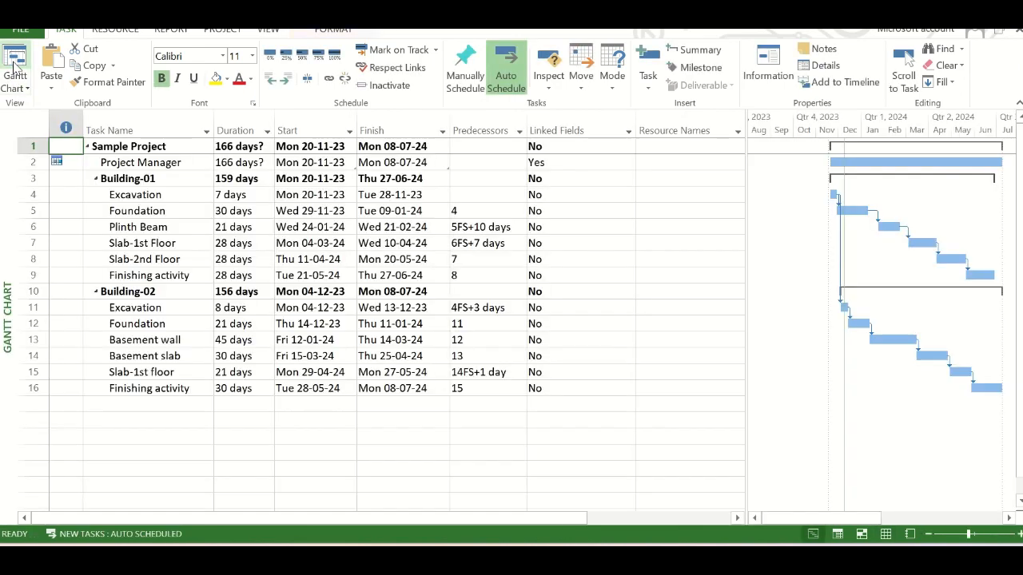
left_click(687, 162)
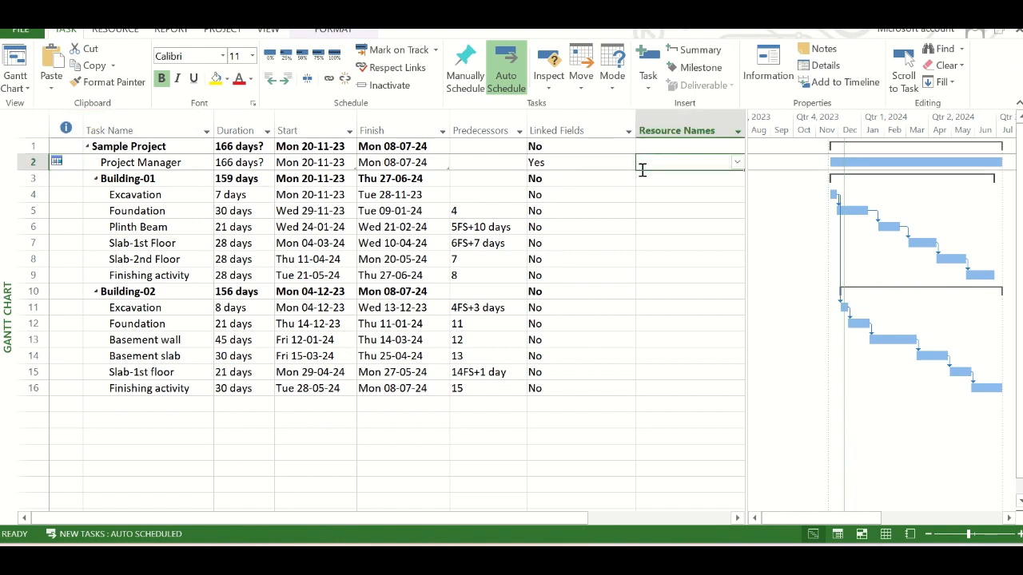
left_click(737, 163)
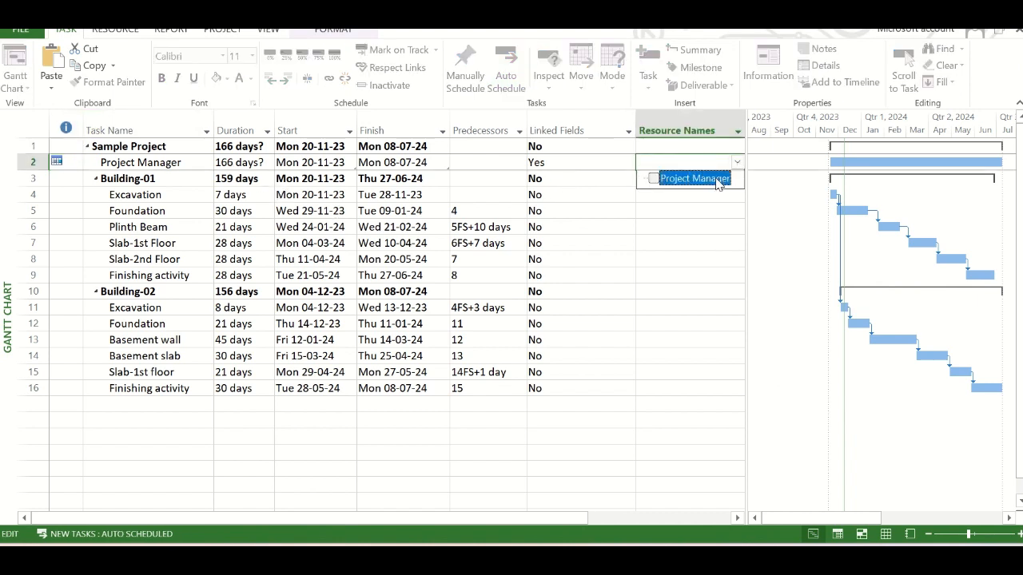
left_click(719, 182)
key("Return")
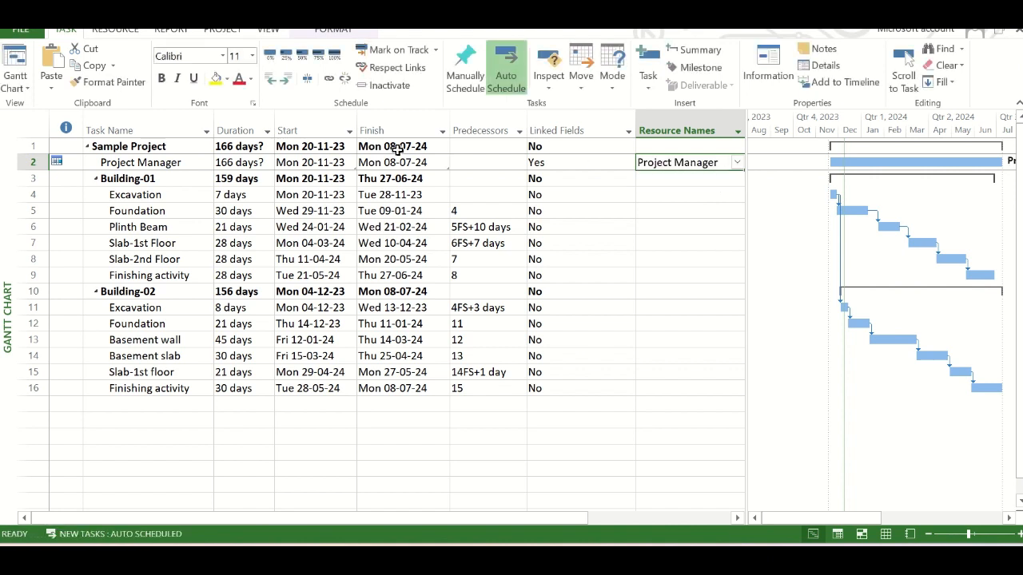
- Switch to the Resource Sheet to review the Project Manager resource
left_click(16, 88)
left_click(57, 174)
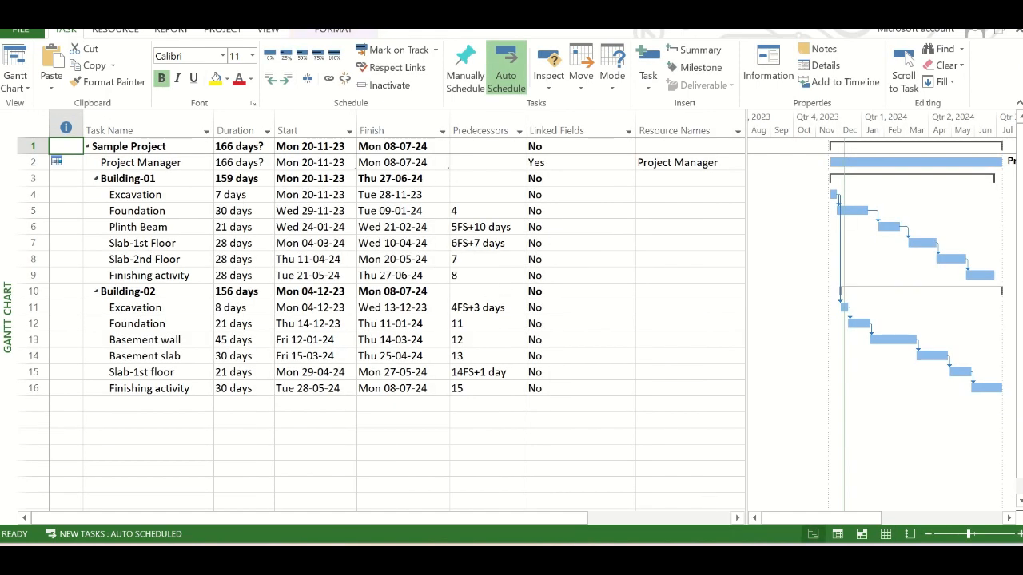
mouse_move(839, 519)
left_mouse_down()
mouse_move(883, 519)
mouse_move(868, 519)
left_mouse_up()
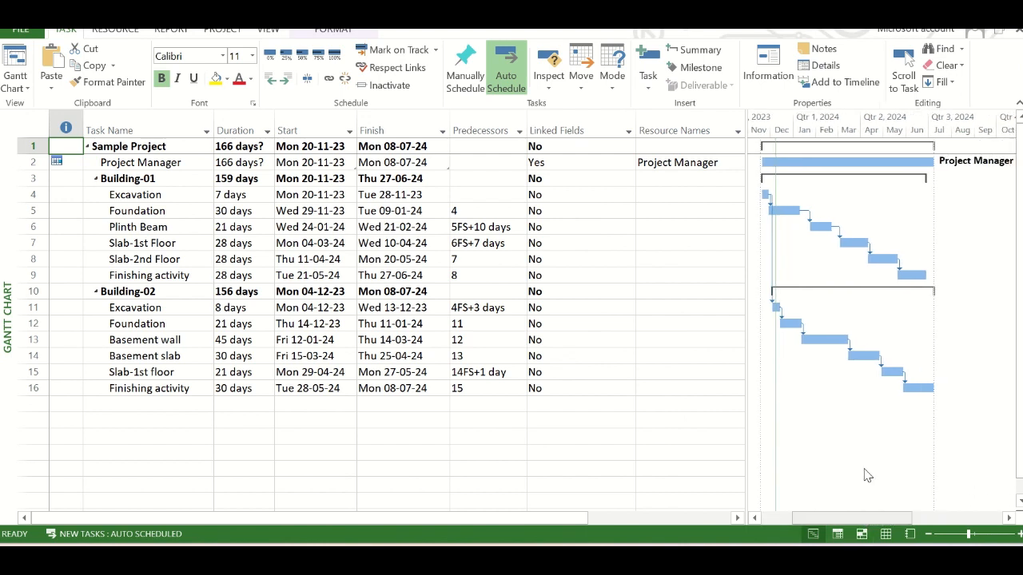
- Narrow the task table to show more of the timeline
left_click_drag(750, 268, 572, 270)
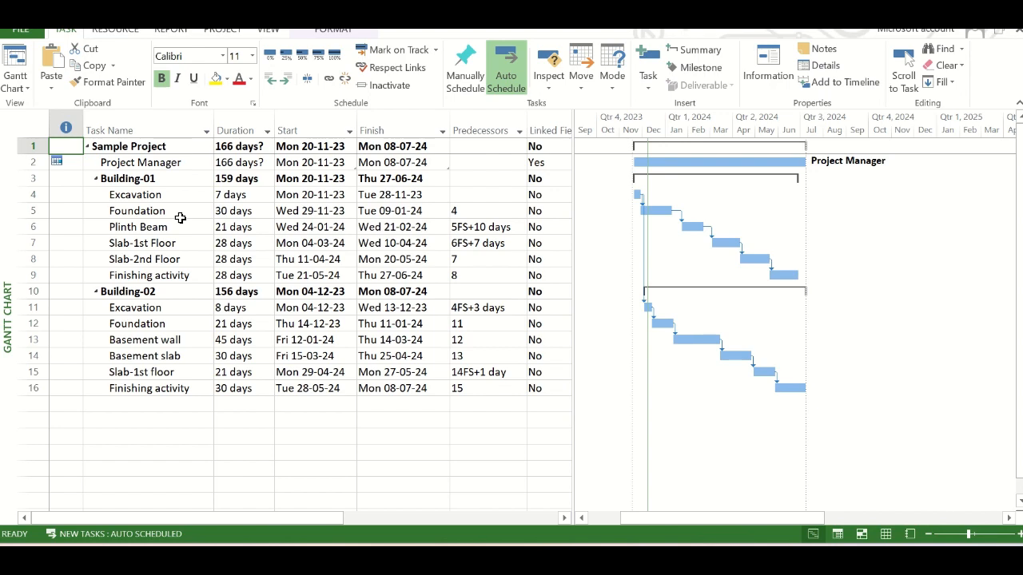
- Insert a Text1 column and note 'Hammock task' on the Project Manager row
left_click_drag(575, 213, 608, 213)
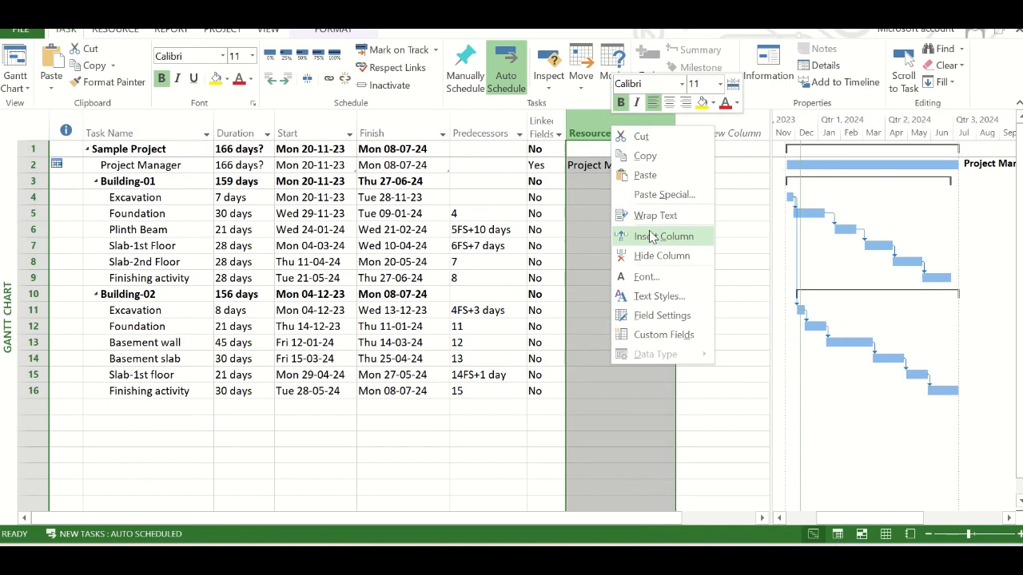
type("text1")
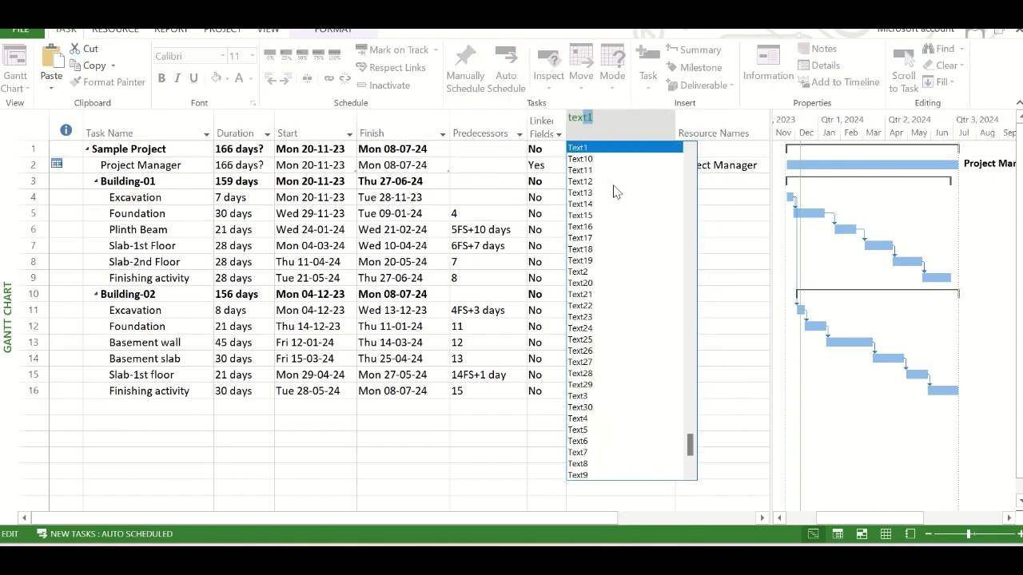
key("Return")
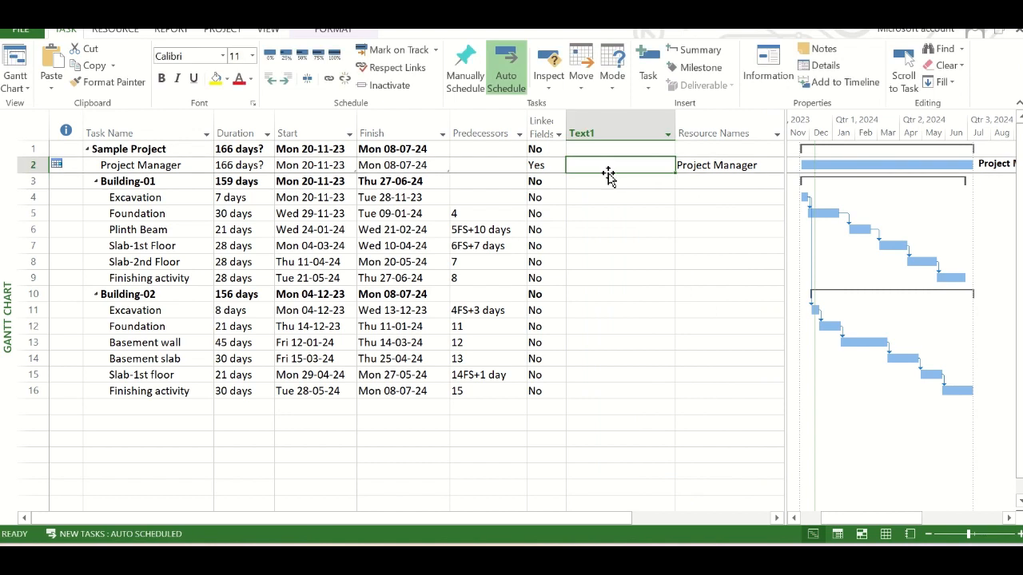
type("Hammo")
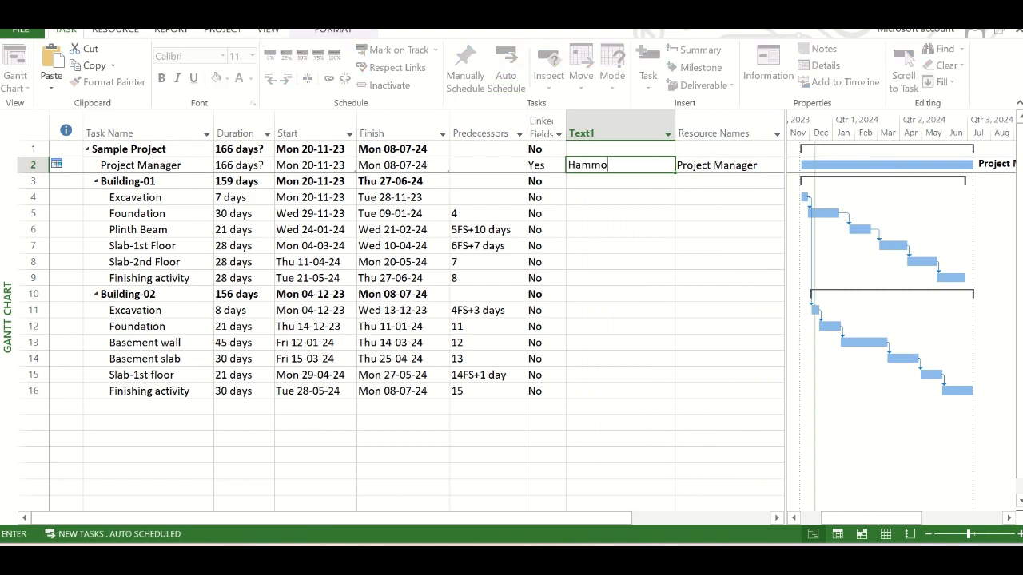
type("ck task")
key("Return")
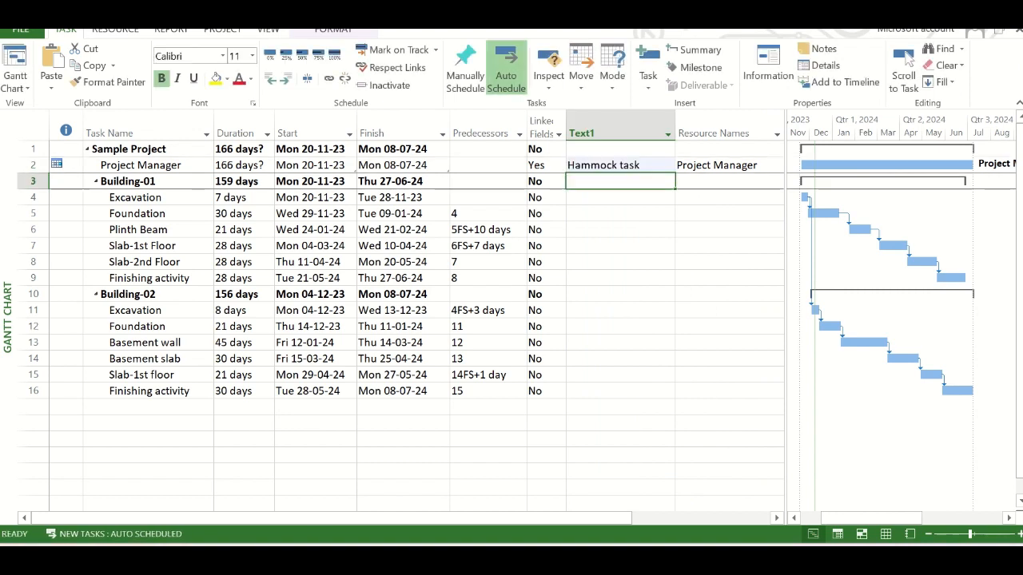